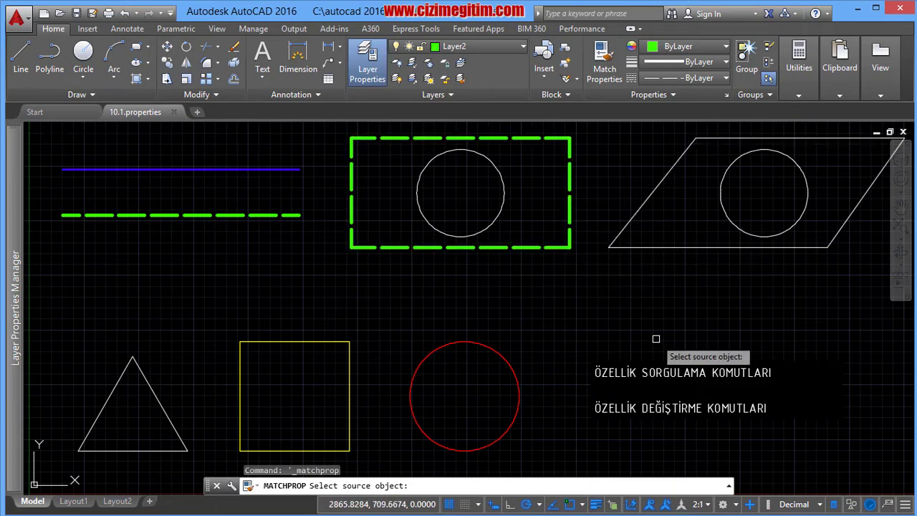
- Cancel the running command and restart Match Properties from the Home tab's Properties panel
{"action": "key", "text": "Escape"}
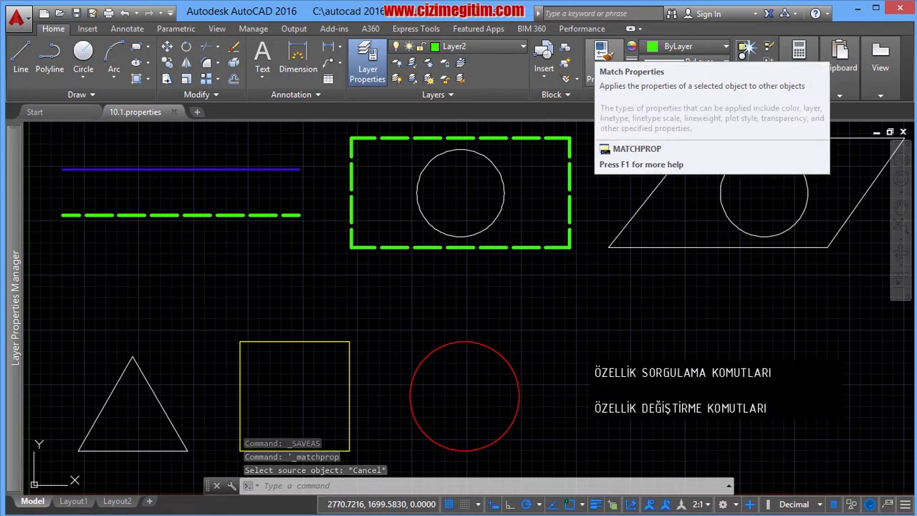
{"action": "left_click", "coordinate": [602, 51]}
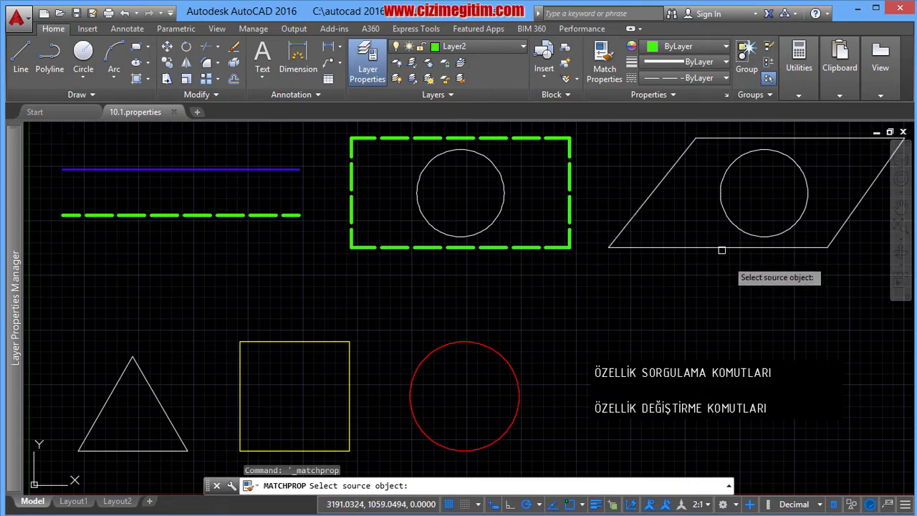
- Match the thick green dashed rectangle to the parallelogram's thin white continuous style
{"action": "left_click", "coordinate": [670, 249]}
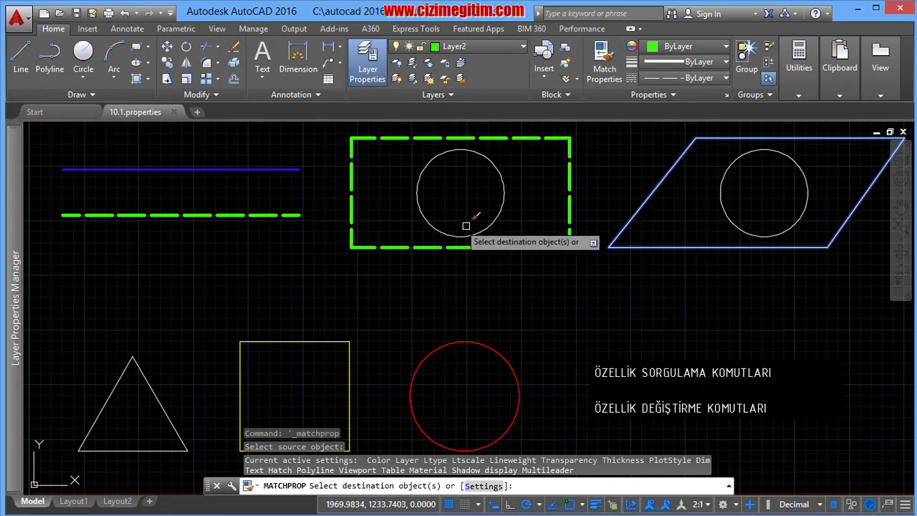
{"action": "left_click", "coordinate": [516, 247]}
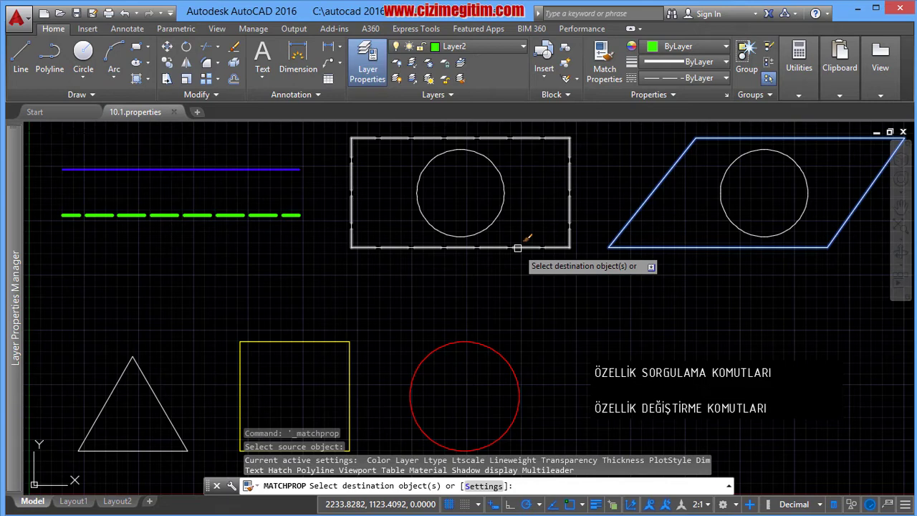
{"action": "left_click", "coordinate": [517, 247]}
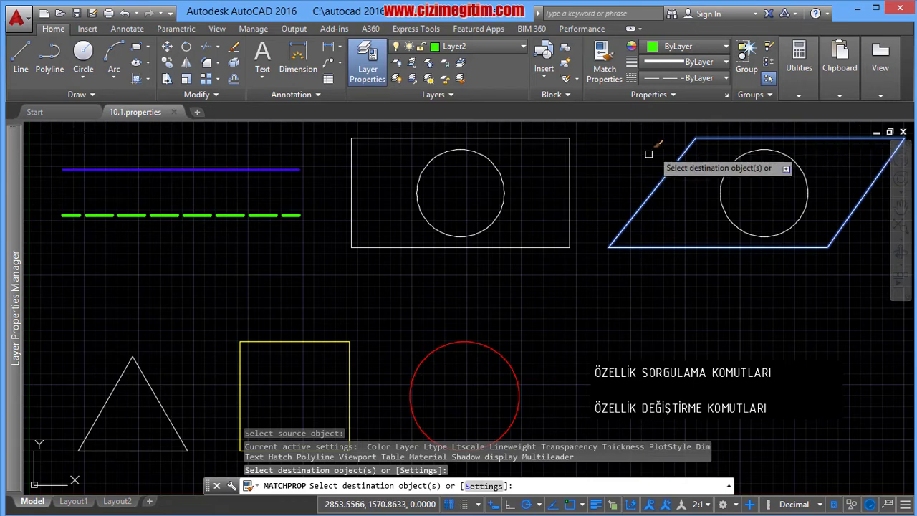
{"action": "left_click", "coordinate": [619, 233]}
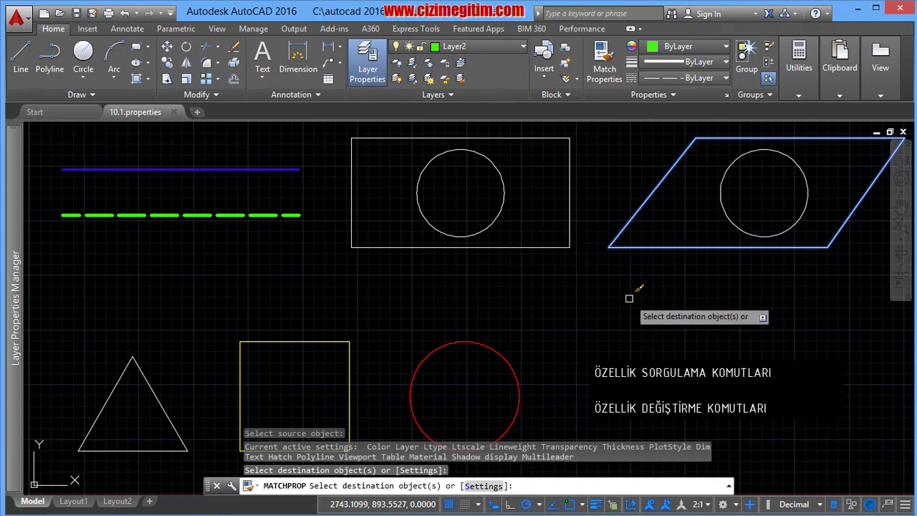
{"action": "key", "text": "Return"}
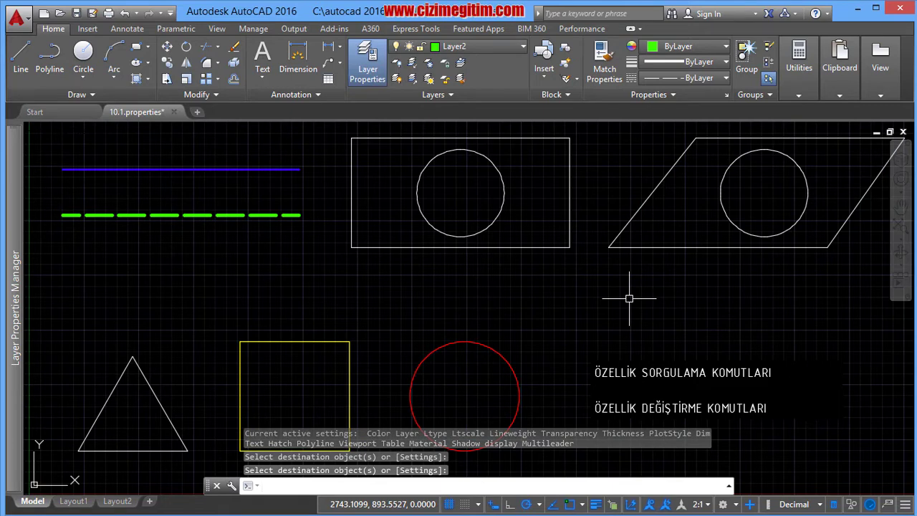
- Make the red circle white by matching it to the circle inside the rectangle, using MA
{"action": "type", "text": "MA"}
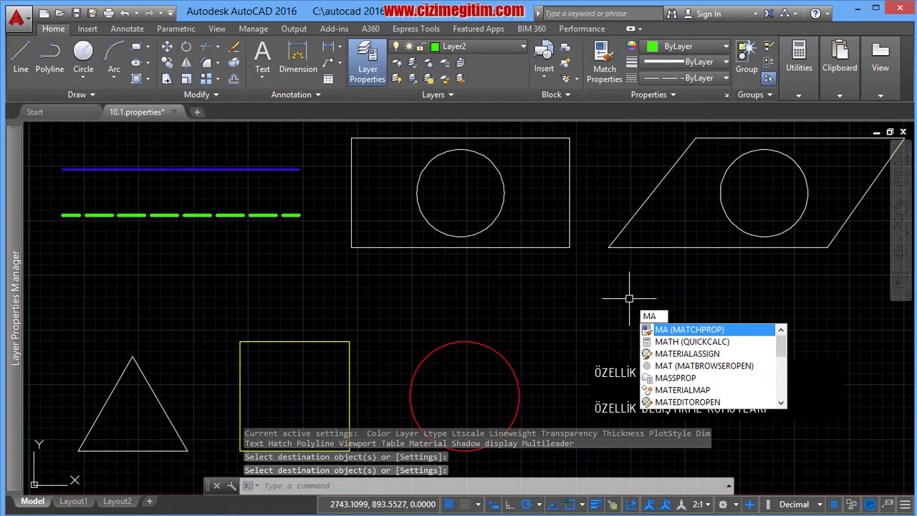
{"action": "key", "text": "Return"}
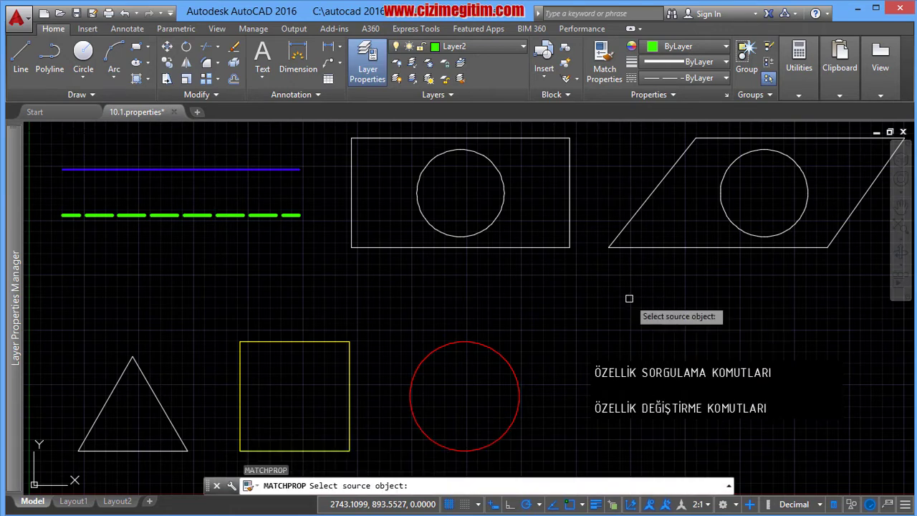
{"action": "left_click", "coordinate": [457, 237]}
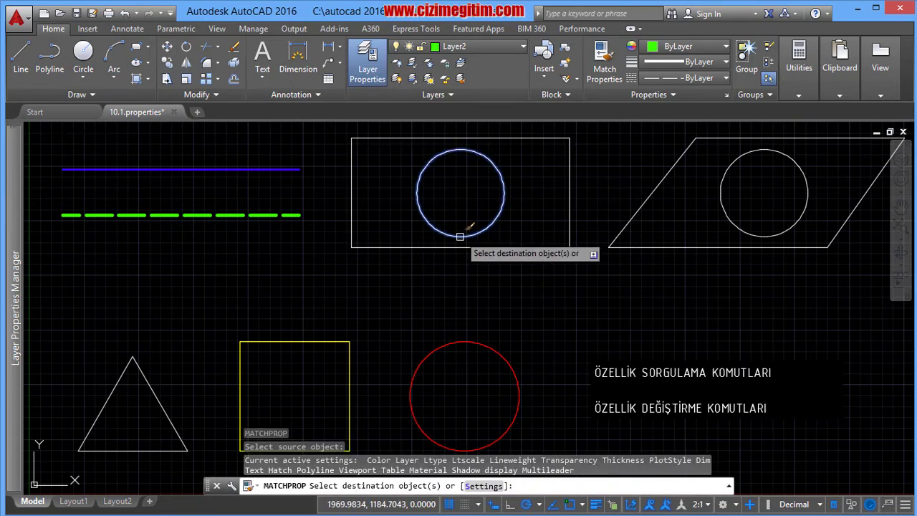
{"action": "left_click", "coordinate": [484, 336]}
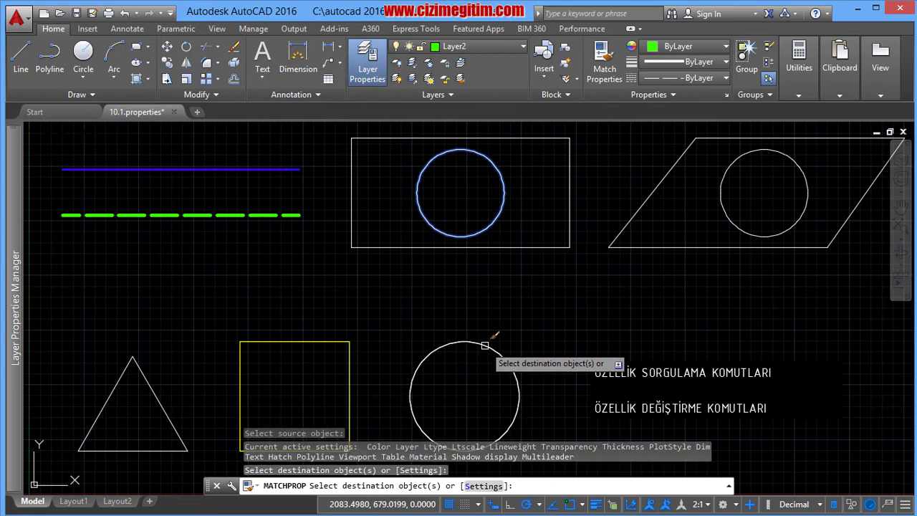
{"action": "right_click", "coordinate": [550, 348]}
{"action": "left_click", "coordinate": [570, 351]}
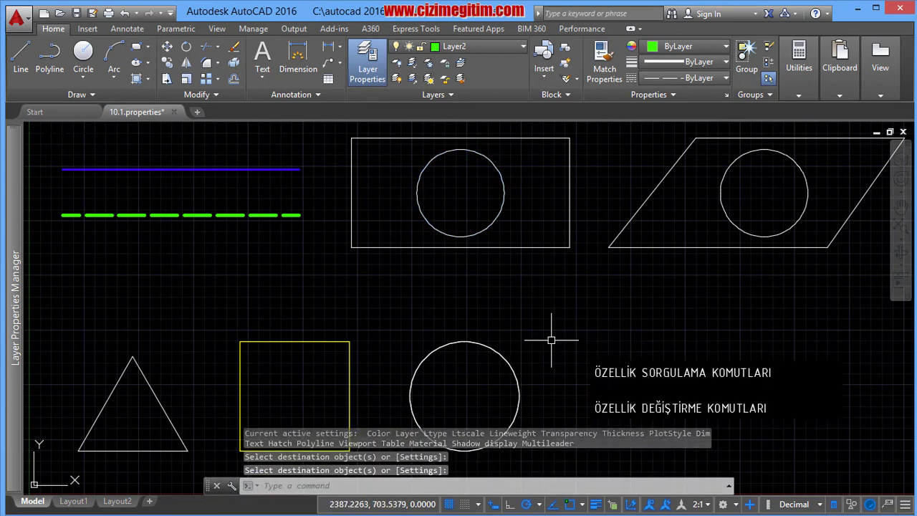
- Give the parallelogram's circle the green dashed line's thick green dashed style
{"action": "type", "text": "ma"}
{"action": "key", "text": "Return"}
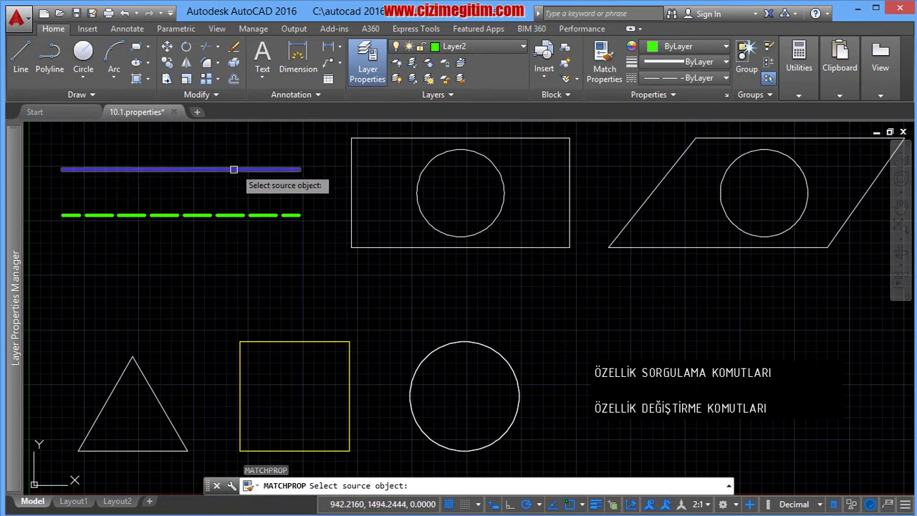
{"action": "left_click", "coordinate": [235, 211]}
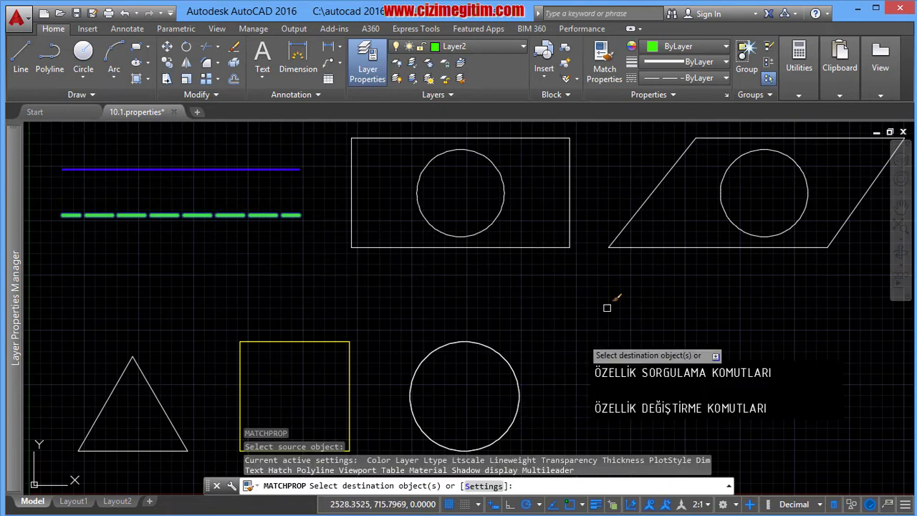
{"action": "left_click", "coordinate": [744, 226]}
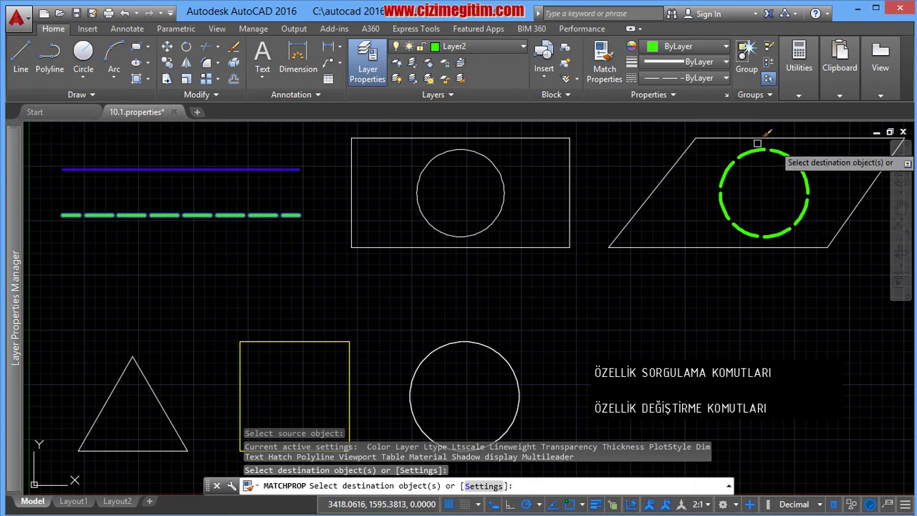
{"action": "right_click", "coordinate": [780, 203]}
{"action": "left_click", "coordinate": [792, 197]}
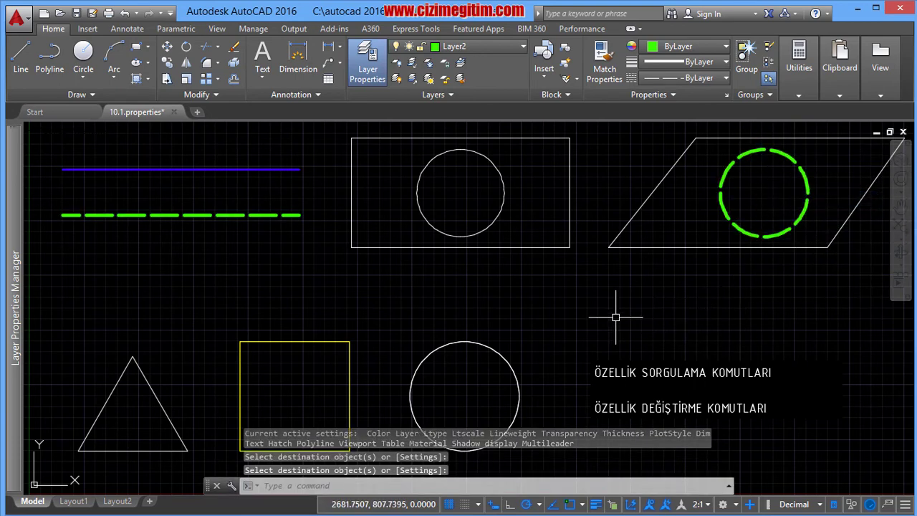
- Match both lines of text to the green dashed line so they turn green
{"action": "type", "text": "MA"}
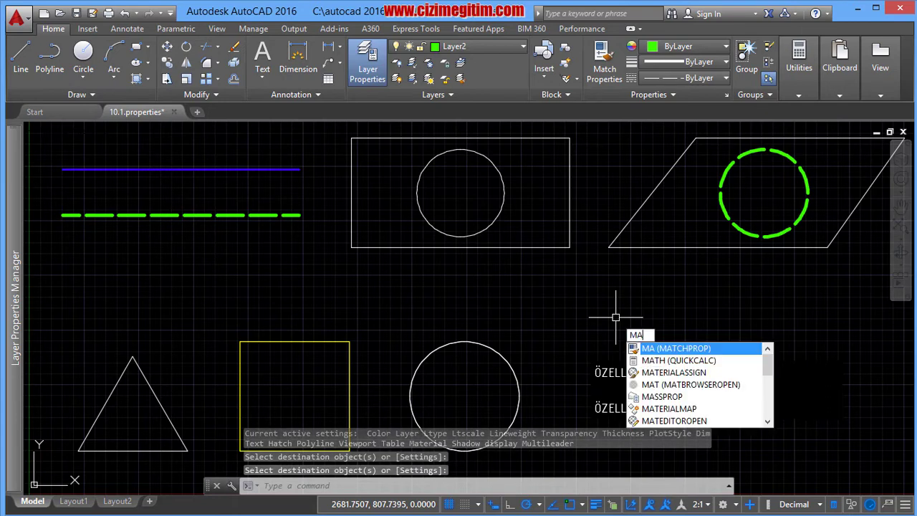
{"action": "key", "text": "Return"}
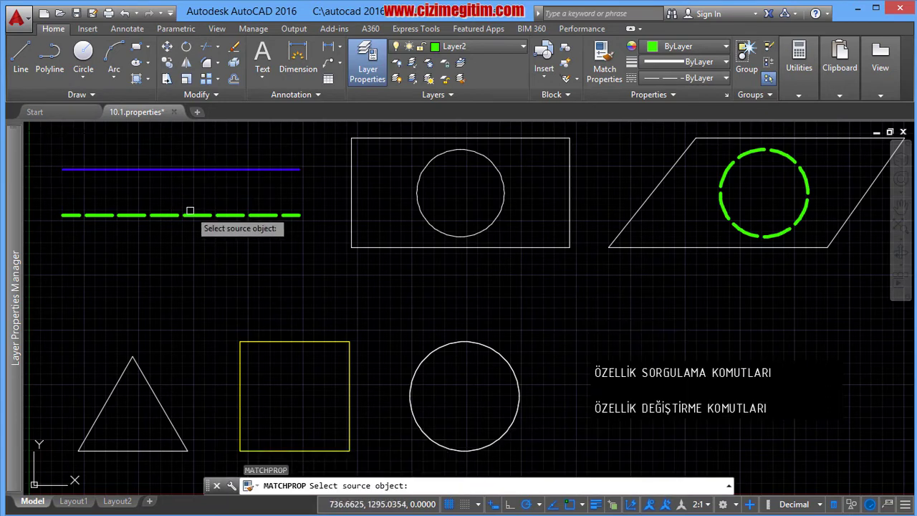
{"action": "left_click", "coordinate": [190, 213]}
{"action": "right_click", "coordinate": [649, 378]}
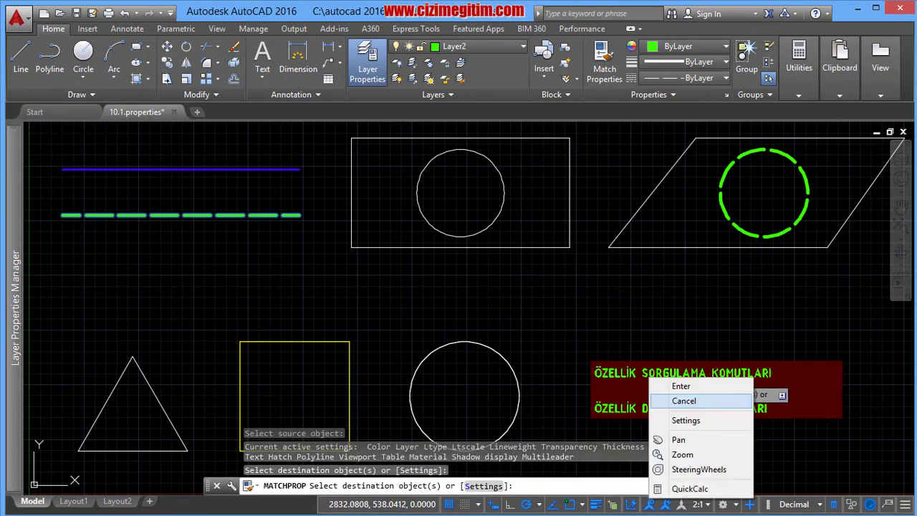
{"action": "left_click", "coordinate": [684, 401]}
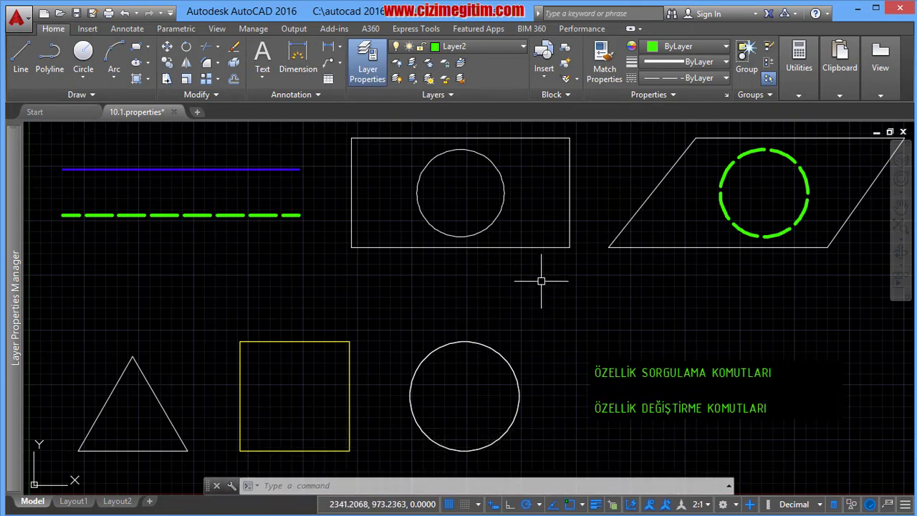
- In Quick Properties, set the upper rectangle's colour to ByLayer and move it onto Layer1
{"action": "left_click", "coordinate": [529, 248]}
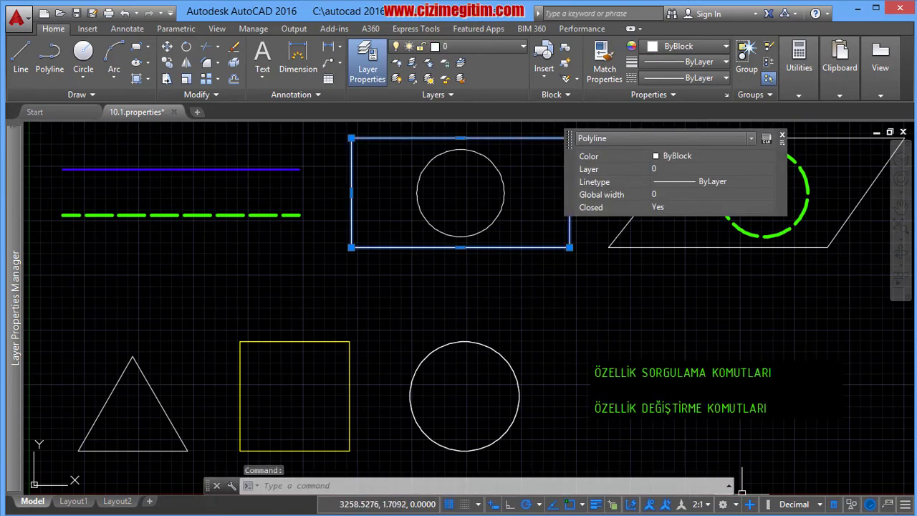
{"action": "left_click", "coordinate": [716, 156]}
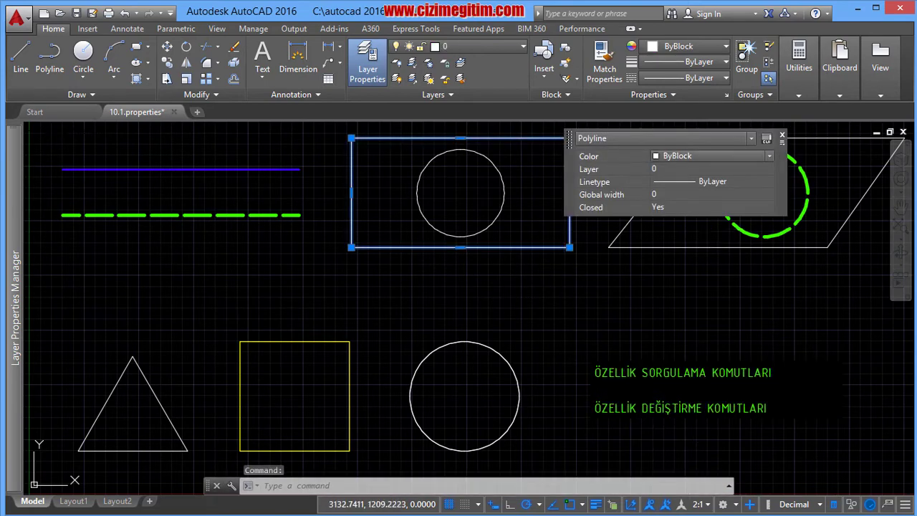
{"action": "left_click", "coordinate": [768, 155]}
{"action": "left_click", "coordinate": [670, 193]}
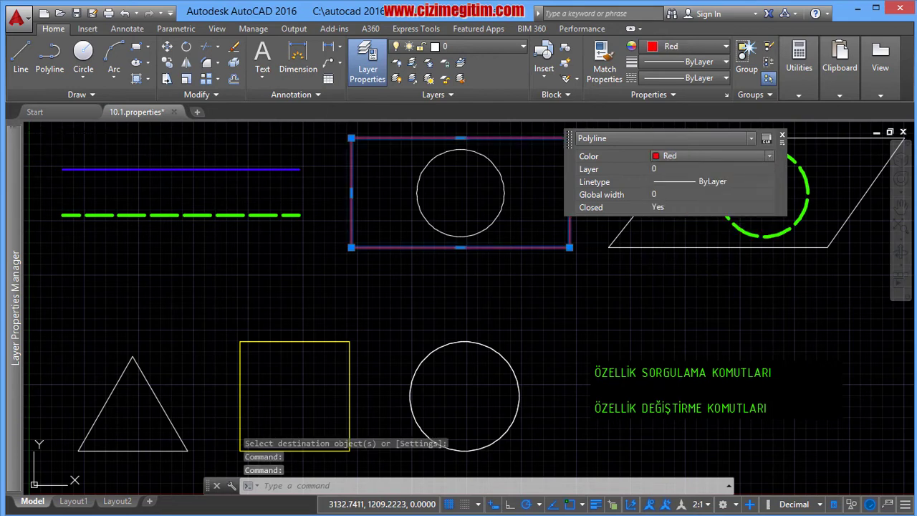
{"action": "left_click", "coordinate": [769, 156]}
{"action": "left_click", "coordinate": [677, 168]}
{"action": "left_click", "coordinate": [717, 169]}
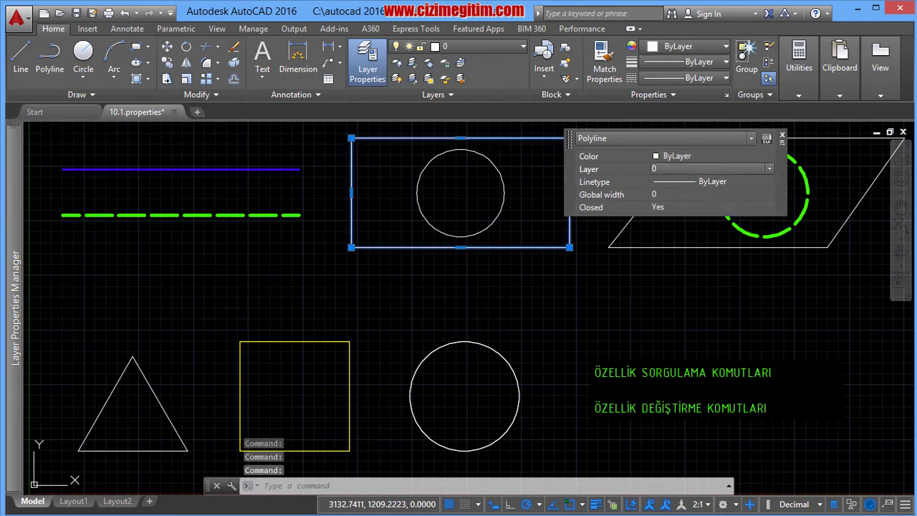
{"action": "left_click", "coordinate": [768, 168]}
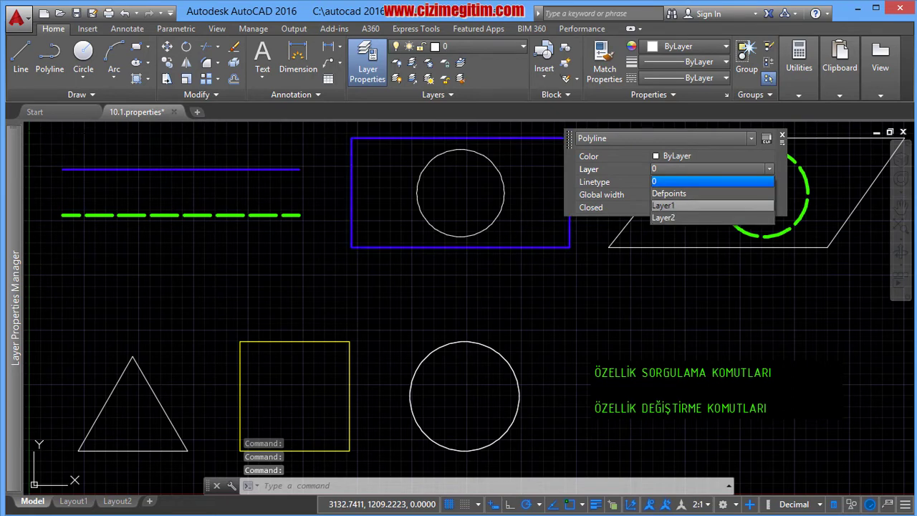
{"action": "left_click", "coordinate": [674, 206]}
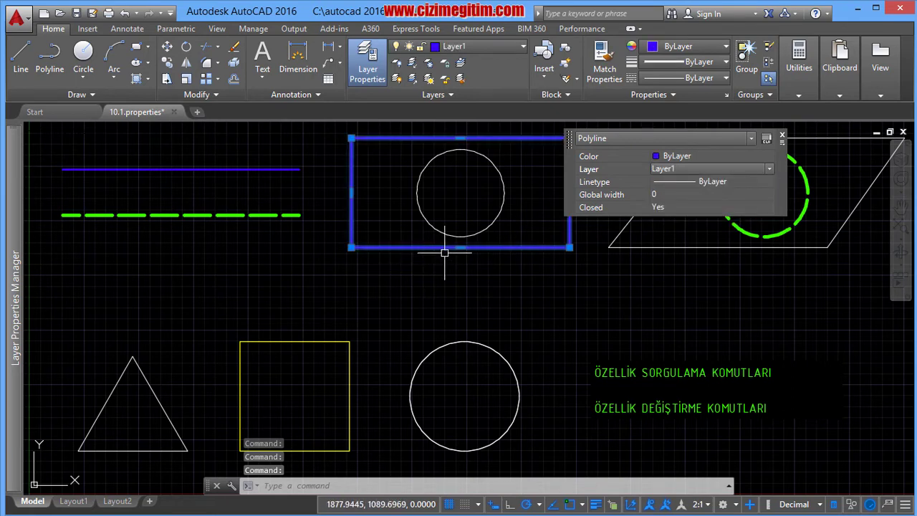
{"action": "key", "text": "Escape"}
{"action": "left_click", "coordinate": [495, 364]}
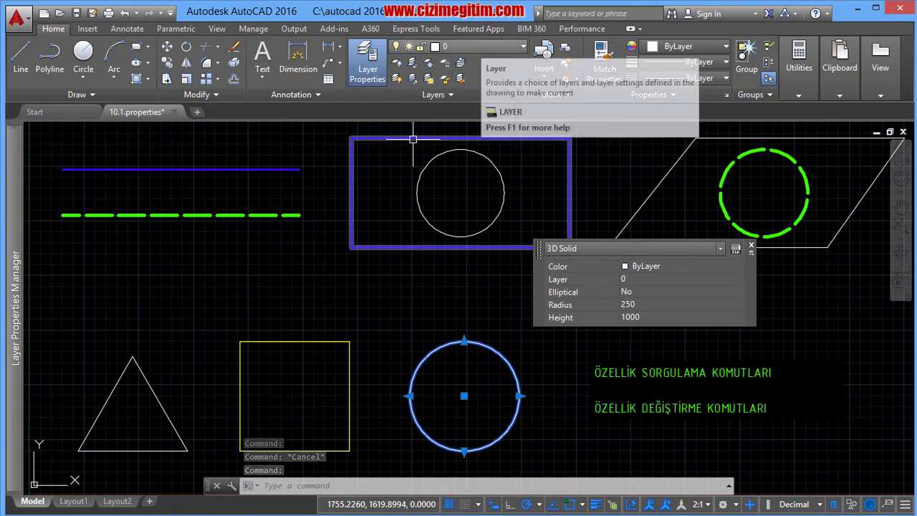
{"action": "left_click", "coordinate": [473, 46]}
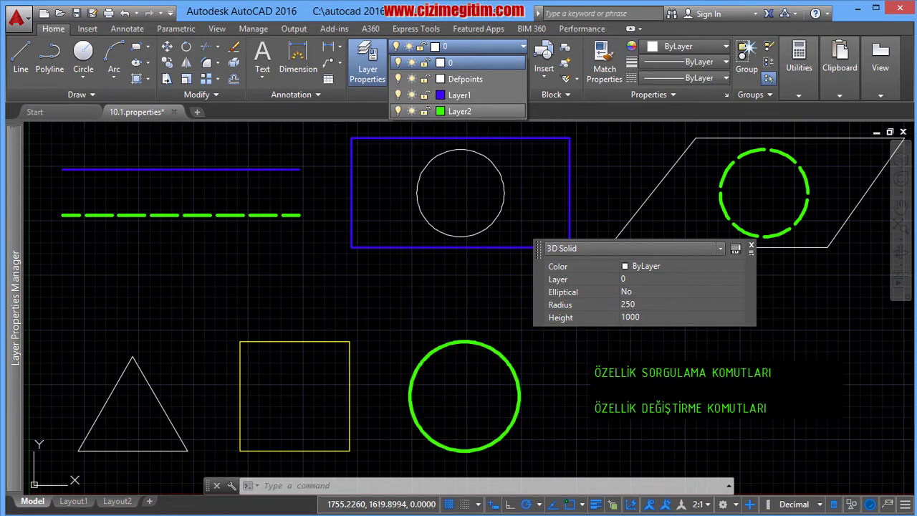
{"action": "left_click", "coordinate": [634, 203]}
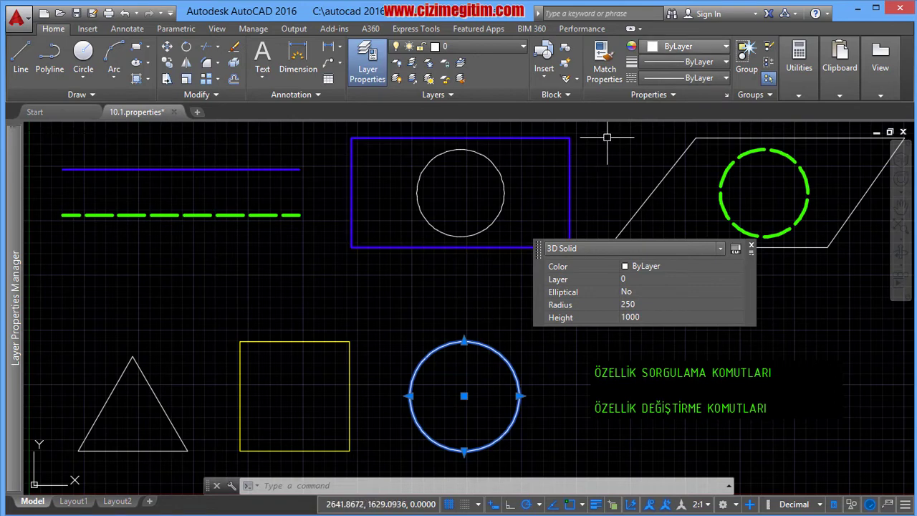
{"action": "left_click", "coordinate": [688, 45]}
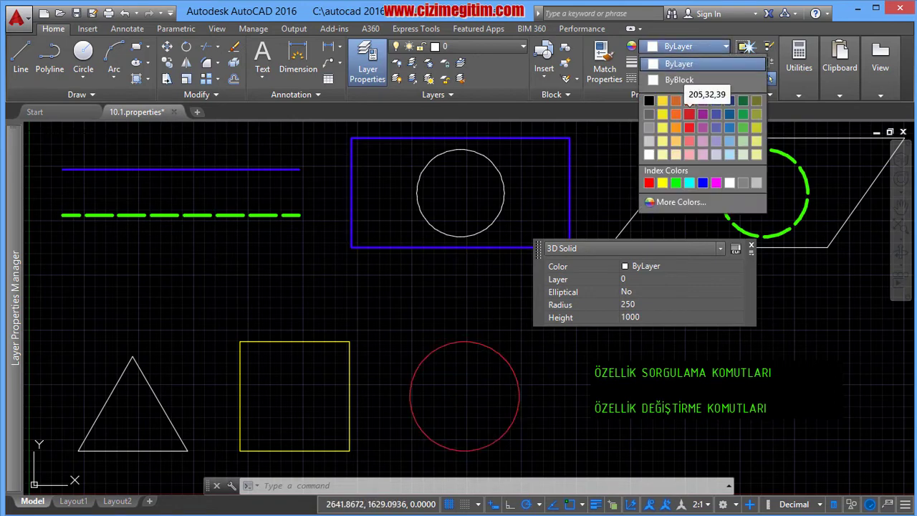
{"action": "left_click", "coordinate": [688, 63]}
{"action": "left_click", "coordinate": [688, 62]}
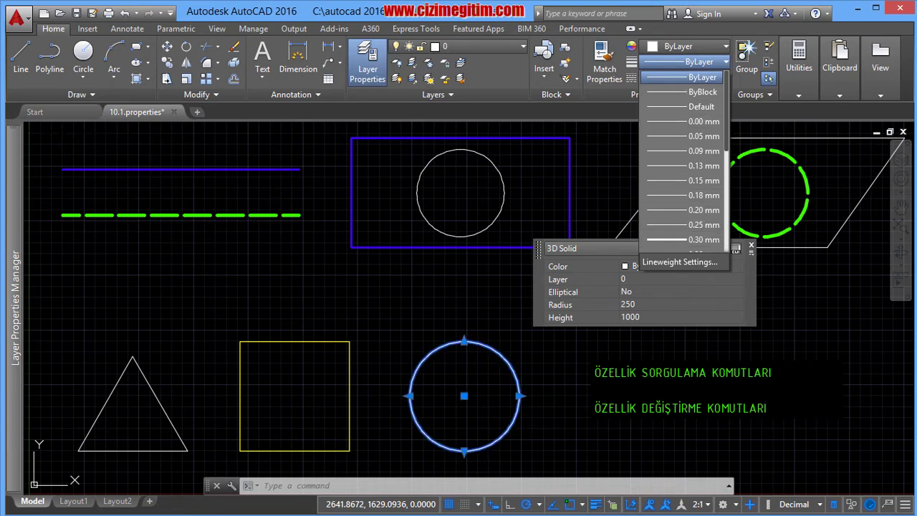
{"action": "key", "text": "Escape"}
{"action": "left_click", "coordinate": [688, 78]}
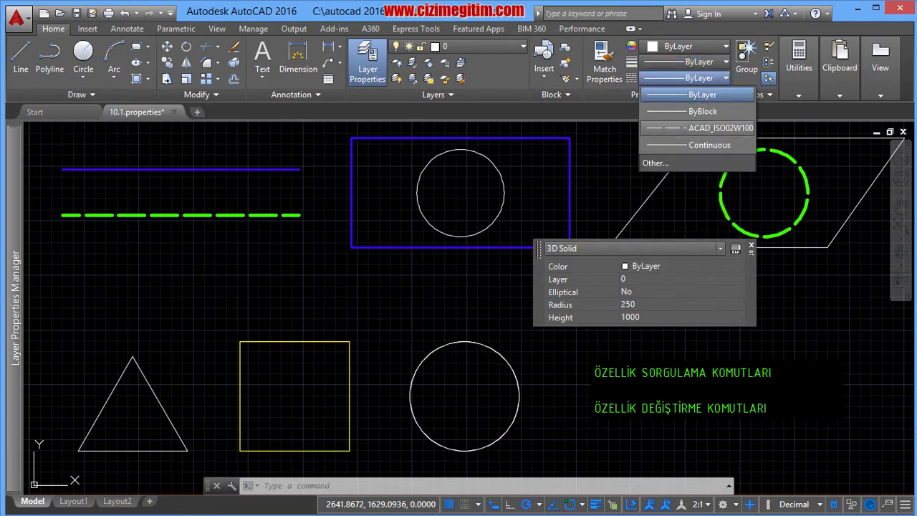
{"action": "key", "text": "Escape"}
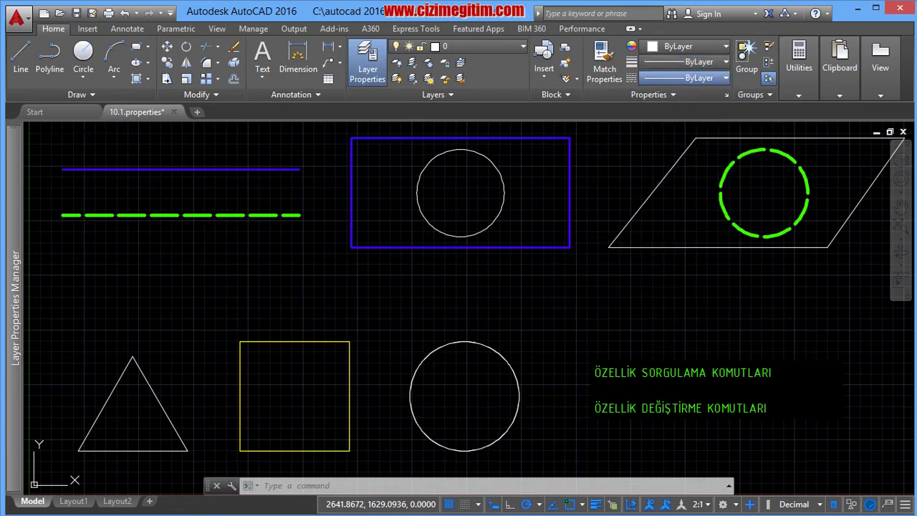
{"action": "left_click", "coordinate": [505, 332]}
{"action": "key", "text": "Escape"}
{"action": "scroll", "coordinate": [490, 365], "scroll_direction": "up", "scroll_amount": 5}
{"action": "scroll", "coordinate": [500, 349], "scroll_direction": "up", "scroll_amount": 2}
{"action": "scroll", "coordinate": [500, 349], "scroll_direction": "down", "scroll_amount": 7}
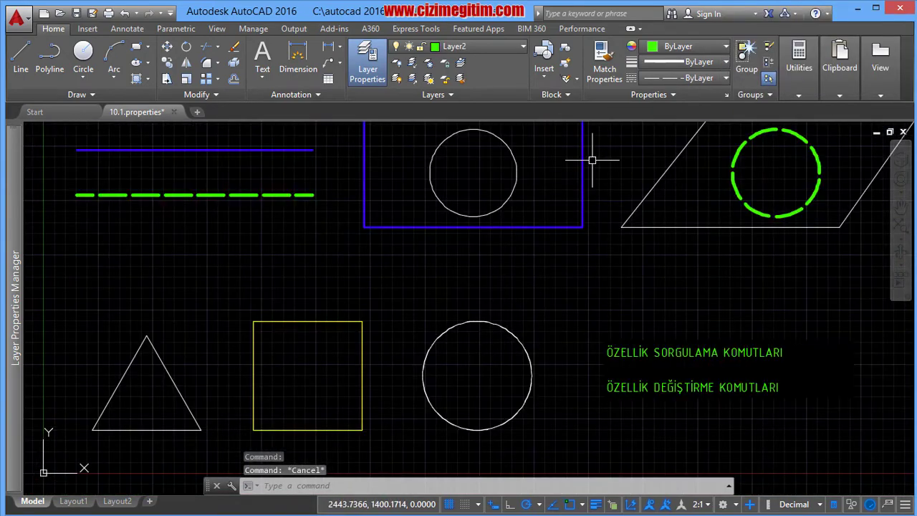
{"action": "left_click", "coordinate": [528, 311]}
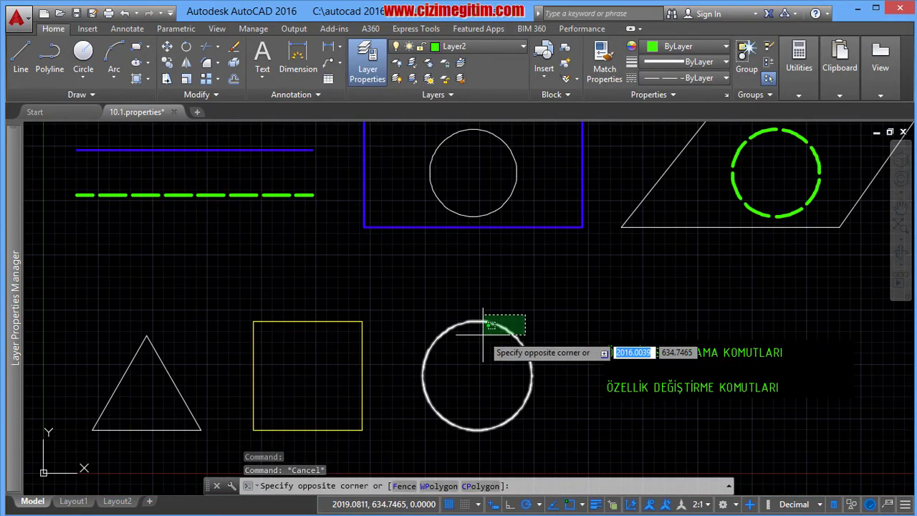
{"action": "left_click", "coordinate": [476, 327]}
{"action": "left_click", "coordinate": [686, 78]}
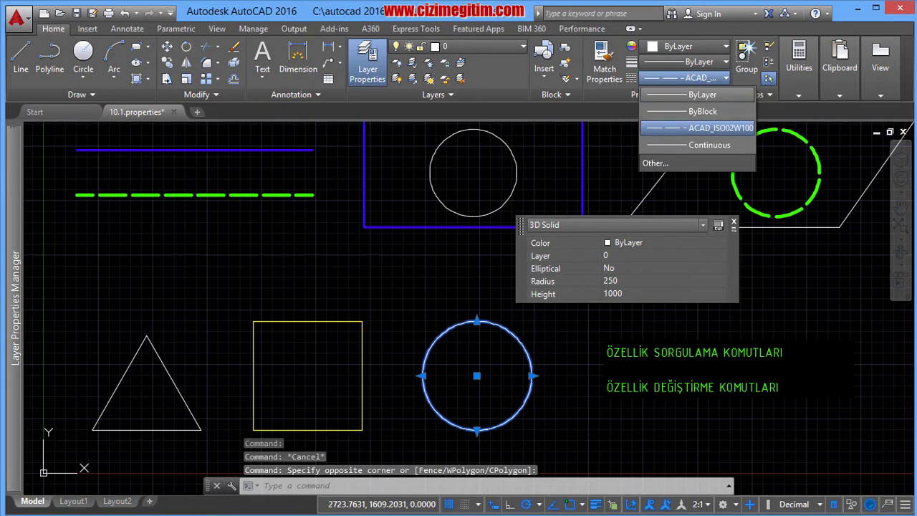
{"action": "key", "text": "Escape"}
{"action": "mouse_move", "coordinate": [477, 286]}
{"action": "middle_mouse_down"}
{"action": "mouse_move", "coordinate": [541, 288]}
{"action": "mouse_move", "coordinate": [531, 291]}
{"action": "middle_mouse_up"}
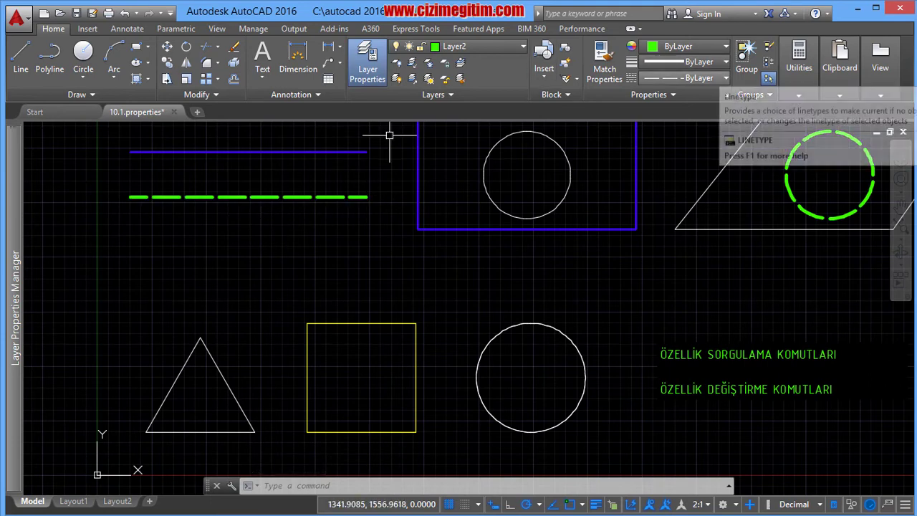
- Lower the global linetype scale factor from 20 to 15 in the Linetype Manager
{"action": "left_click", "coordinate": [725, 77]}
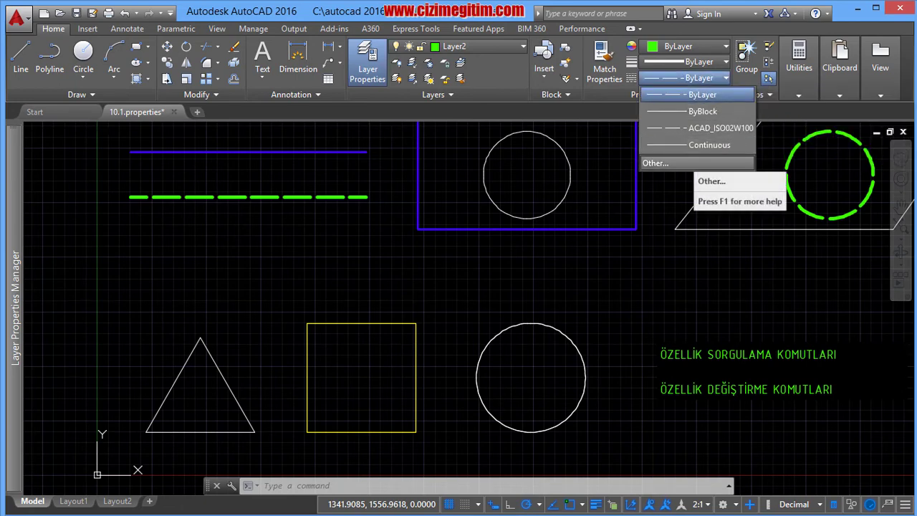
{"action": "left_click", "coordinate": [688, 164]}
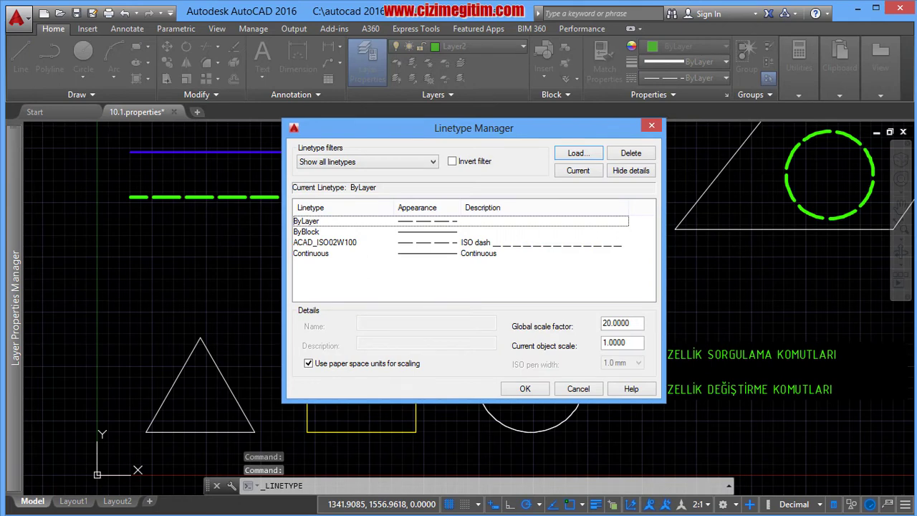
{"action": "left_click", "coordinate": [324, 242]}
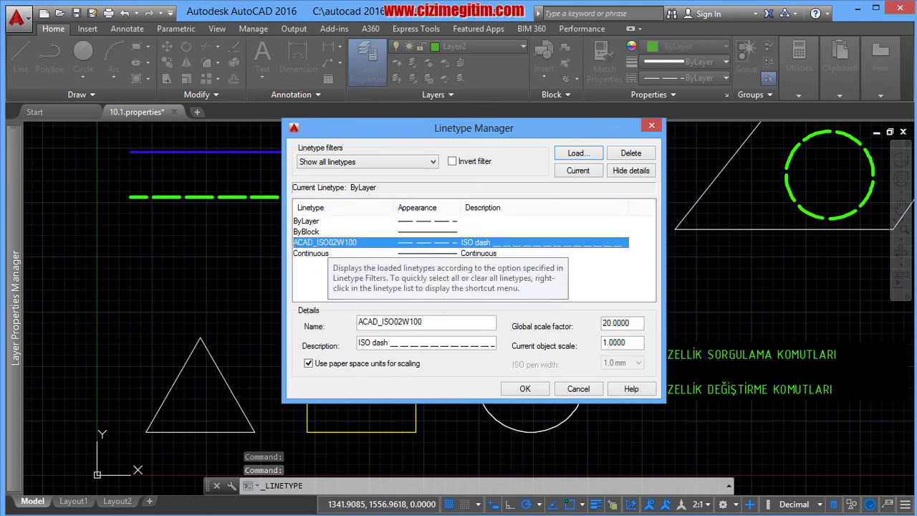
{"action": "double_click", "coordinate": [621, 323]}
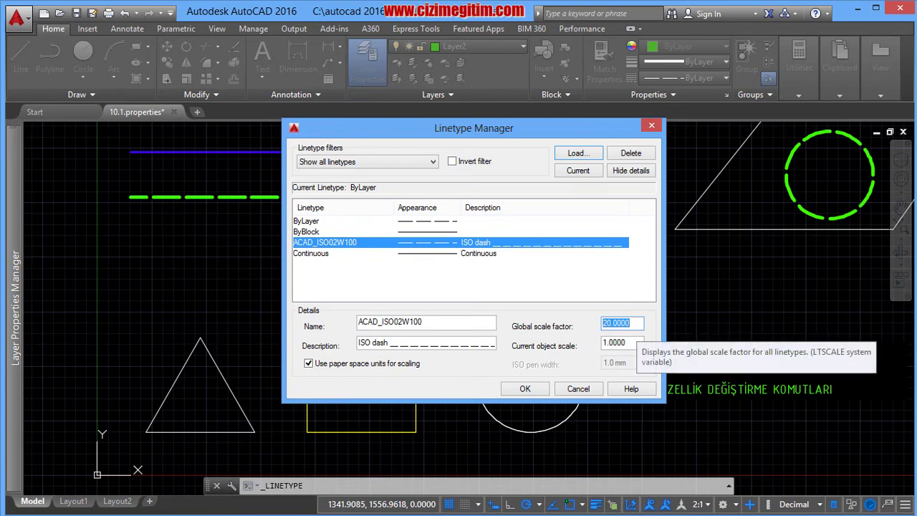
{"action": "type", "text": "15"}
{"action": "key", "text": "Return"}
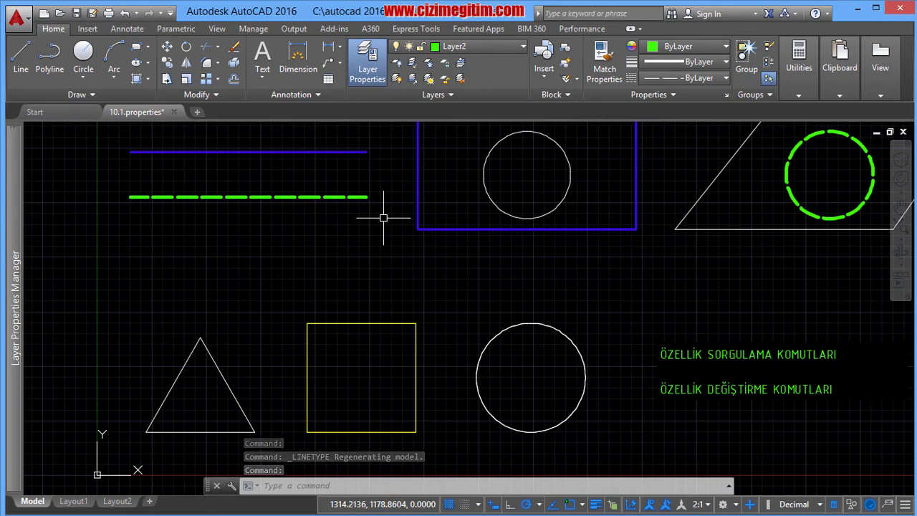
- Confirm the 15.0000 global scale factor in the Linetype Manager, then pan to show all shapes
{"action": "type", "text": "LI"}
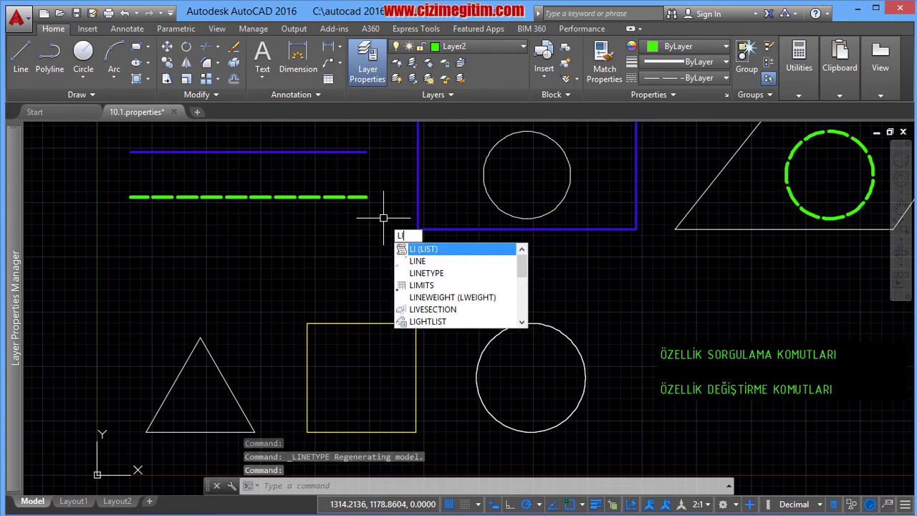
{"action": "type", "text": "NETYPE"}
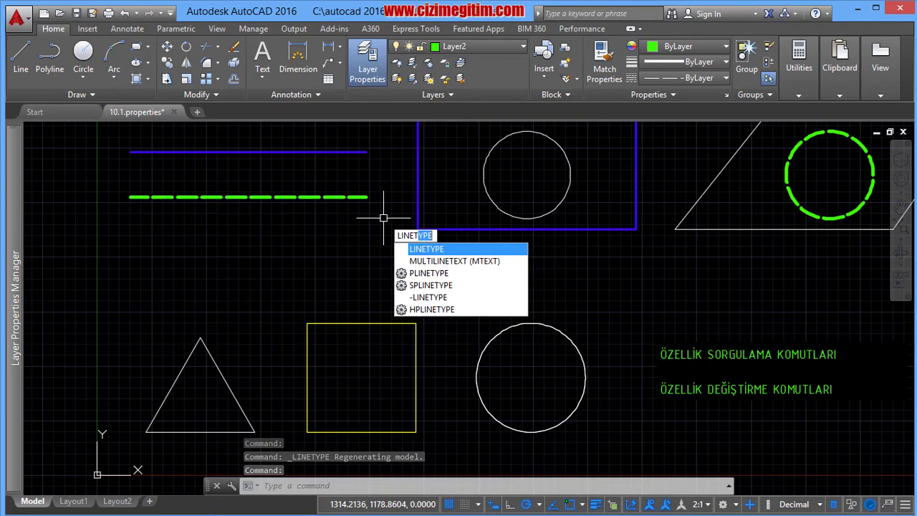
{"action": "key", "text": "Return"}
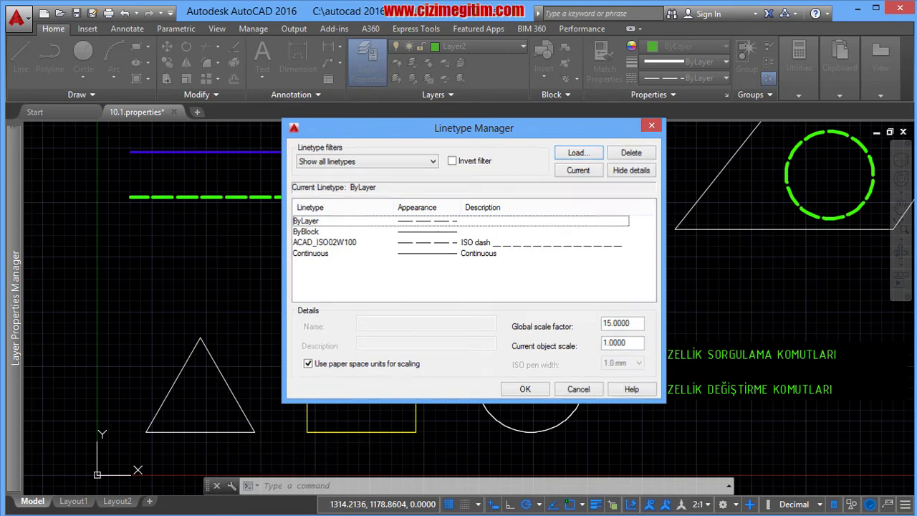
{"action": "left_click", "coordinate": [525, 388]}
{"action": "mouse_move", "coordinate": [376, 238]}
{"action": "middle_mouse_down"}
{"action": "mouse_move", "coordinate": [401, 248]}
{"action": "mouse_move", "coordinate": [341, 266]}
{"action": "middle_mouse_up"}
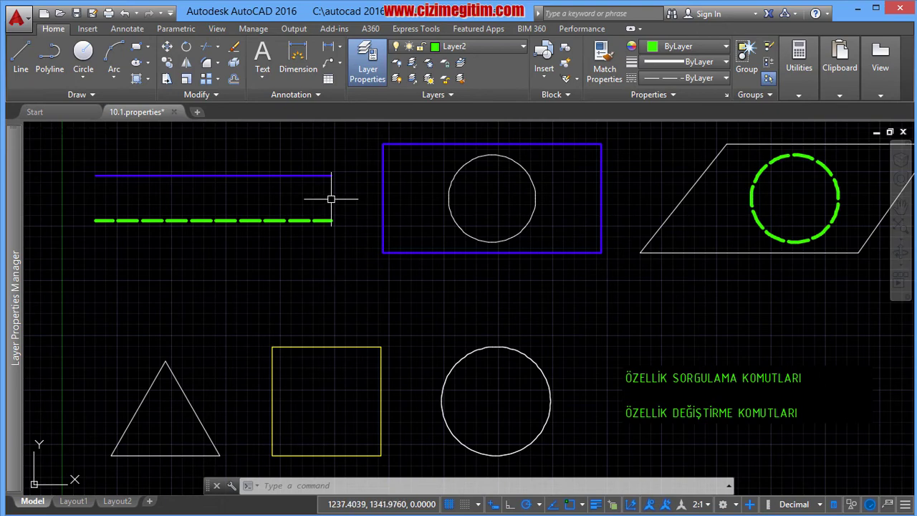
- Grip-stretch the blue line's right end, first by 20 to 1100, then to 1200 long
{"action": "left_click", "coordinate": [322, 175]}
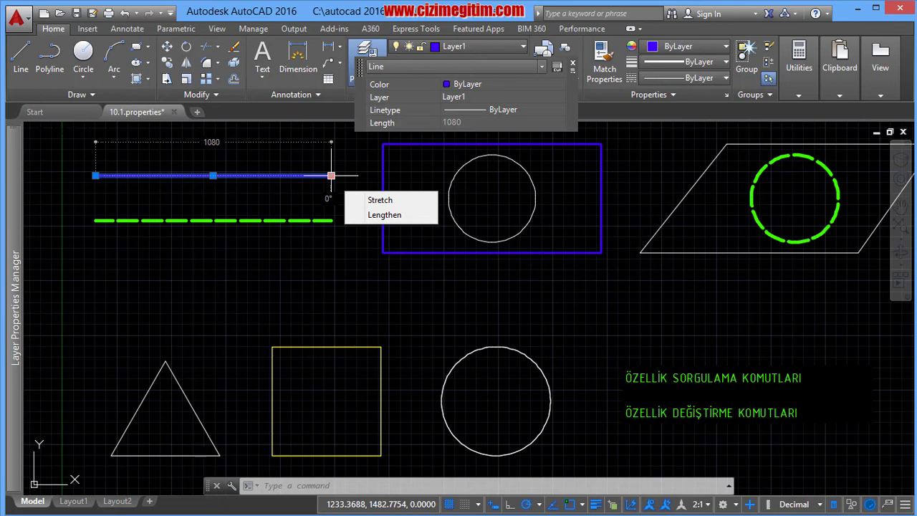
{"action": "left_click", "coordinate": [331, 175]}
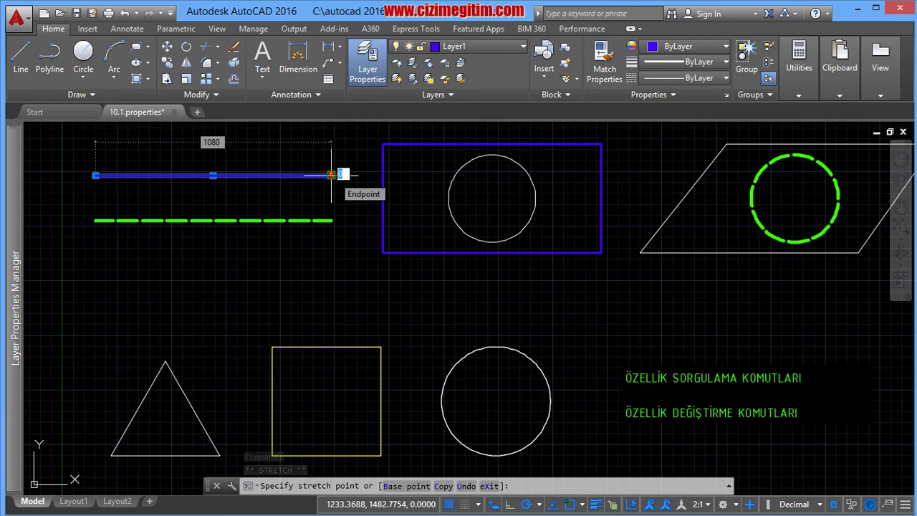
{"action": "type", "text": "20"}
{"action": "key", "text": "Return"}
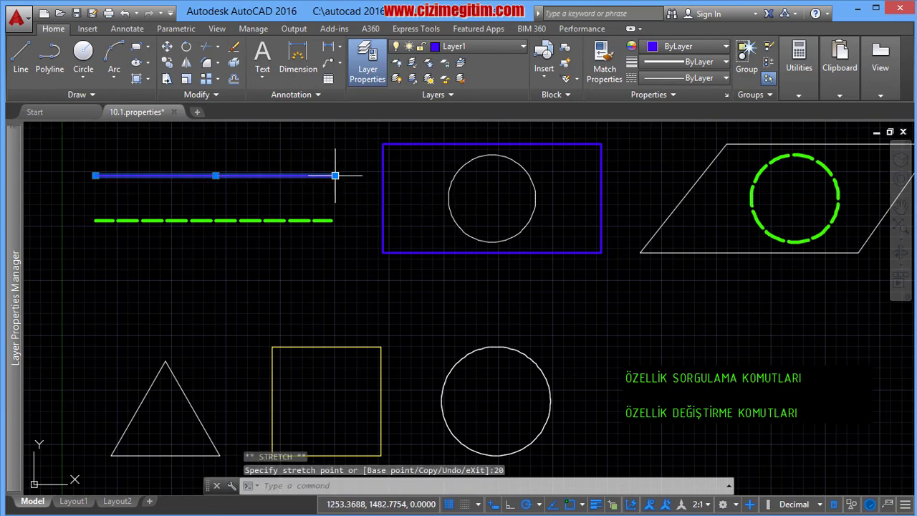
{"action": "left_click", "coordinate": [335, 175]}
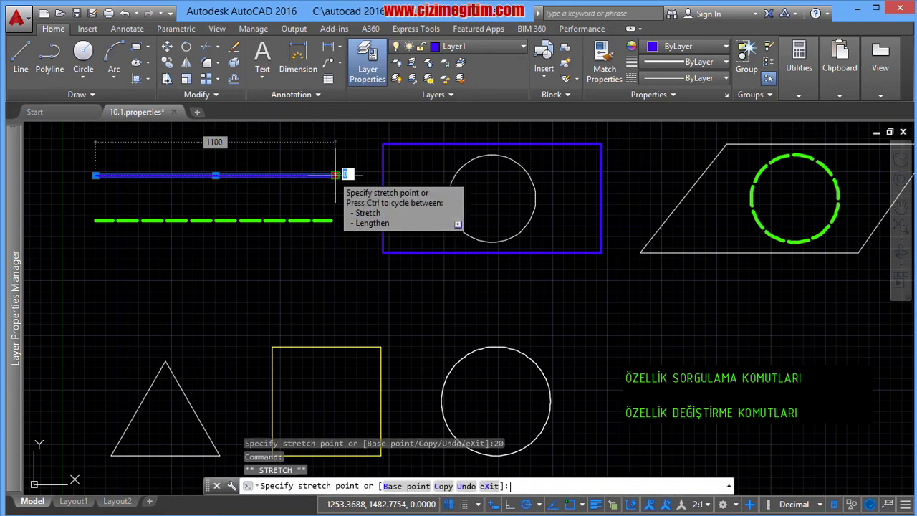
{"action": "type", "text": "1"}
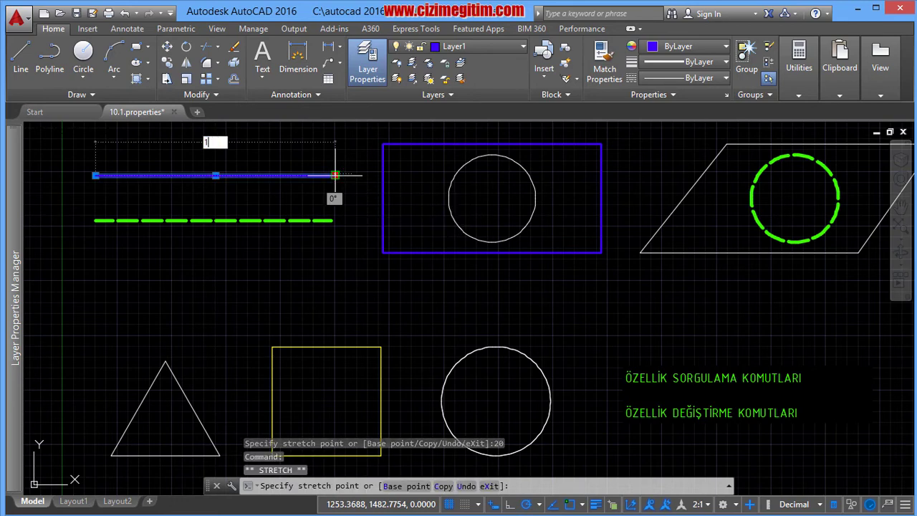
{"action": "key", "text": "Return"}
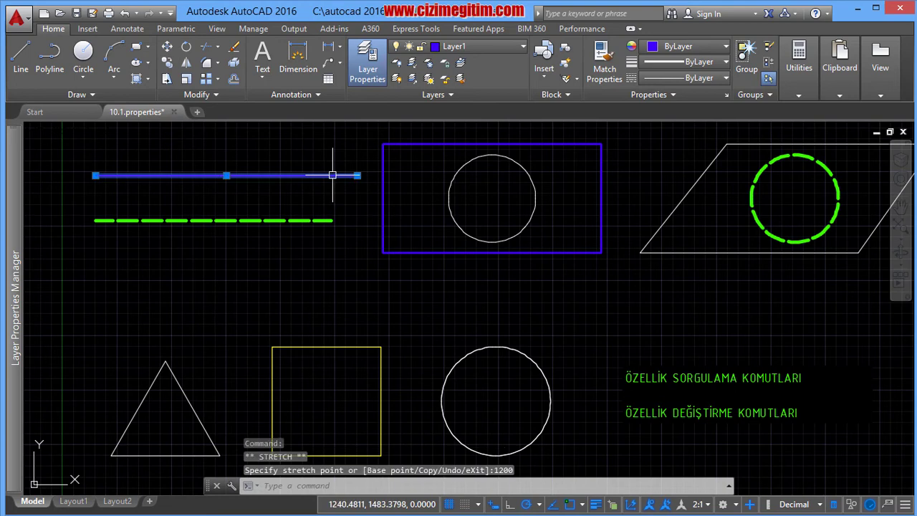
{"action": "mouse_move", "coordinate": [357, 175]}
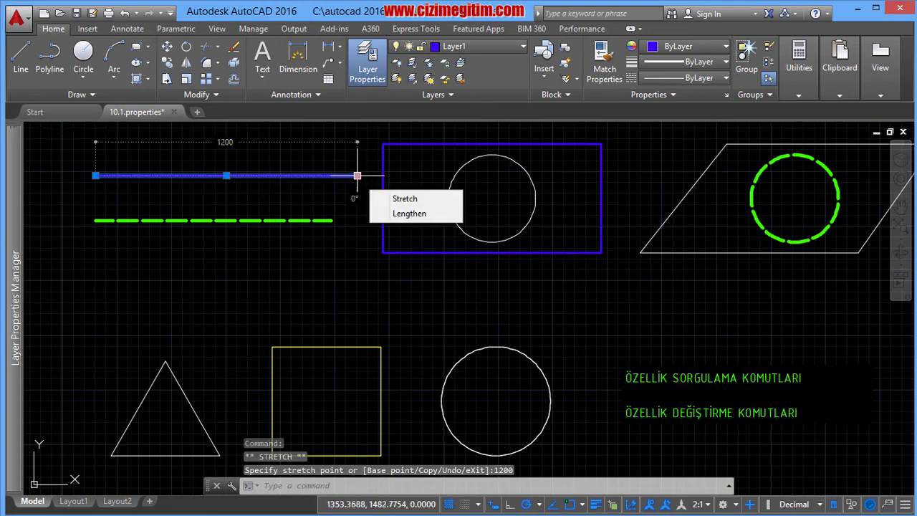
{"action": "key", "text": "Escape"}
{"action": "key", "text": "Escape"}
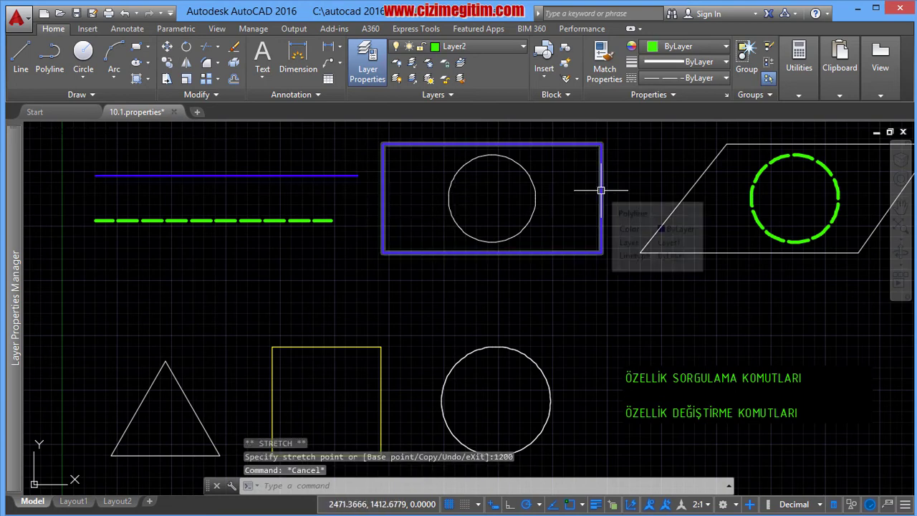
{"action": "left_click", "coordinate": [598, 192]}
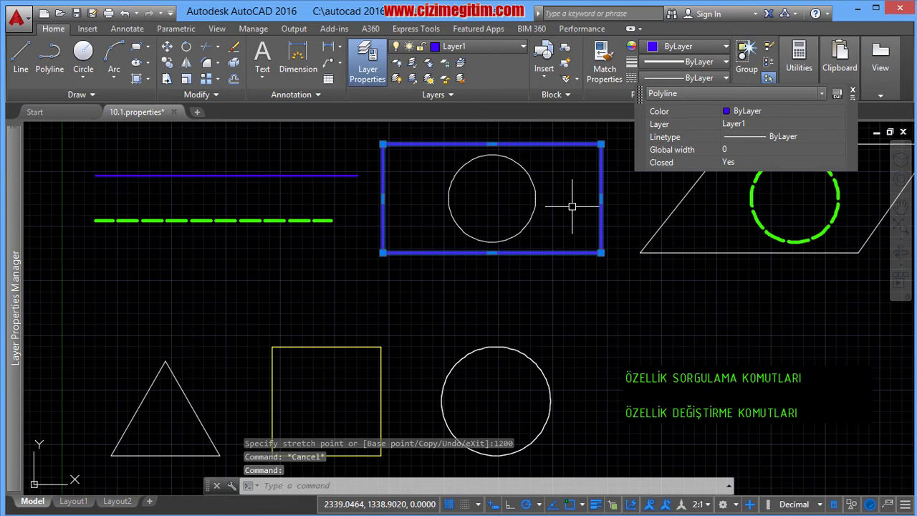
{"action": "mouse_move", "coordinate": [600, 198]}
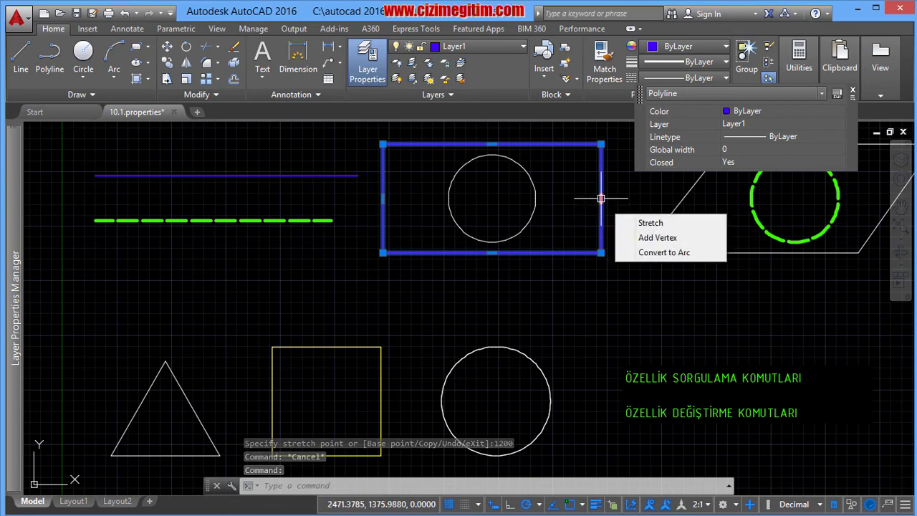
{"action": "left_click", "coordinate": [663, 252]}
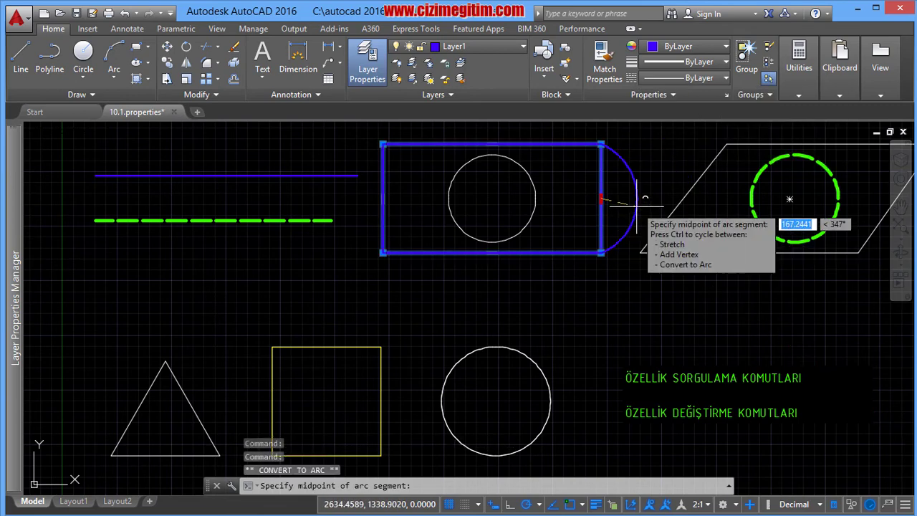
{"action": "key", "text": "Escape"}
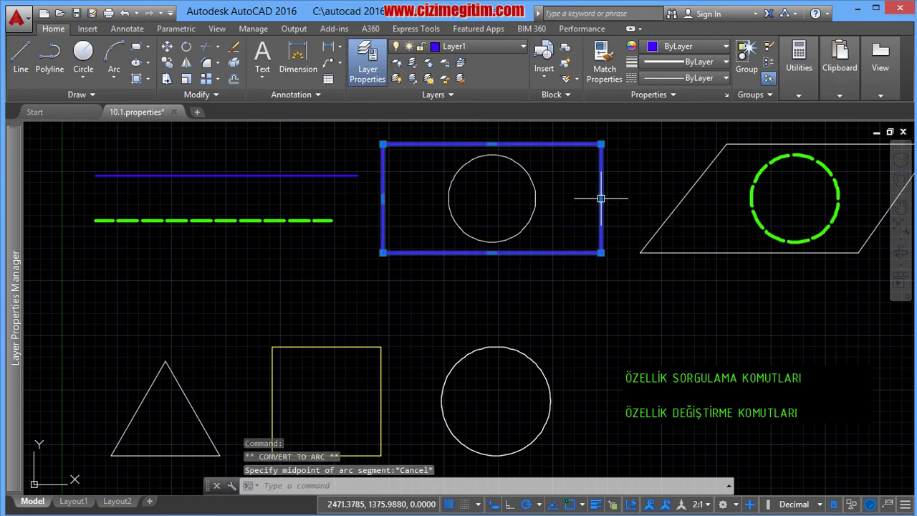
{"action": "left_click", "coordinate": [600, 199]}
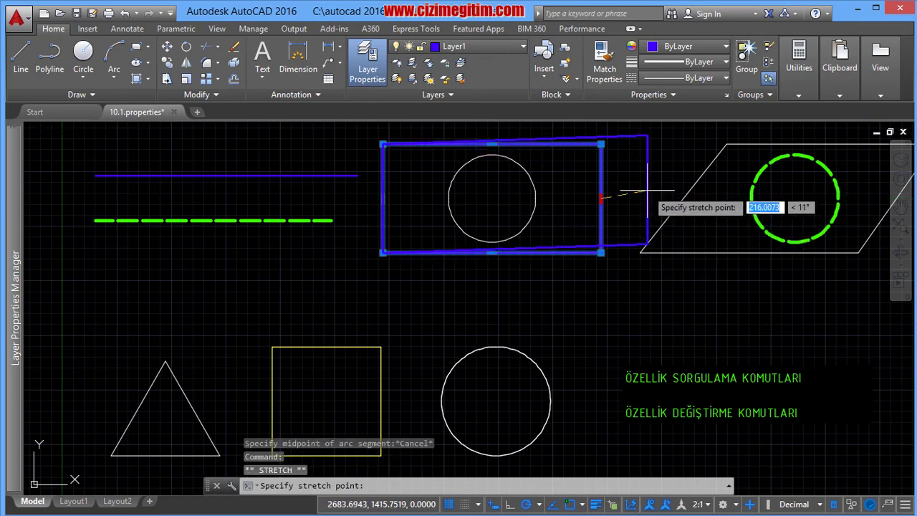
{"action": "key", "text": "Escape"}
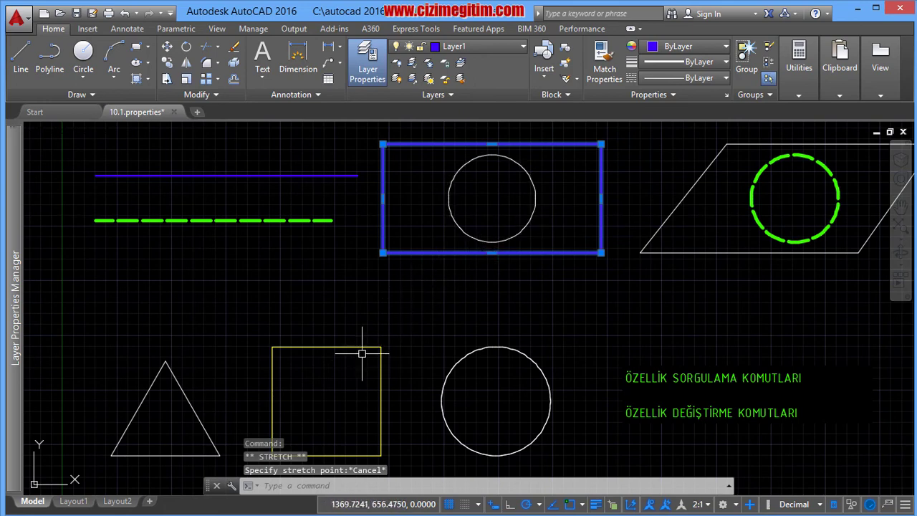
{"action": "key", "text": "Escape"}
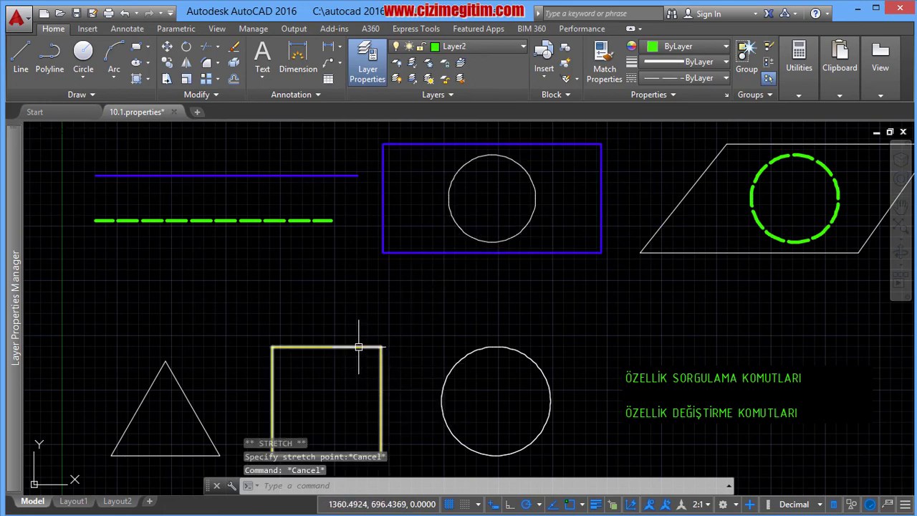
{"action": "left_click", "coordinate": [170, 367]}
{"action": "middle_click_drag", "start_coordinate": [117, 343], "coordinate": [122, 328]}
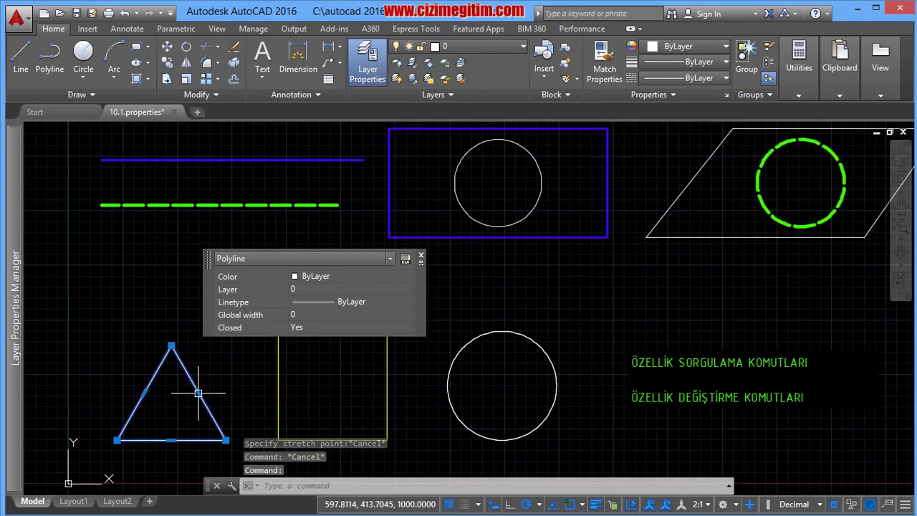
{"action": "key", "text": "ctrl"}
{"action": "key", "text": "ctrl"}
{"action": "key", "text": "ctrl"}
{"action": "key", "text": "ctrl"}
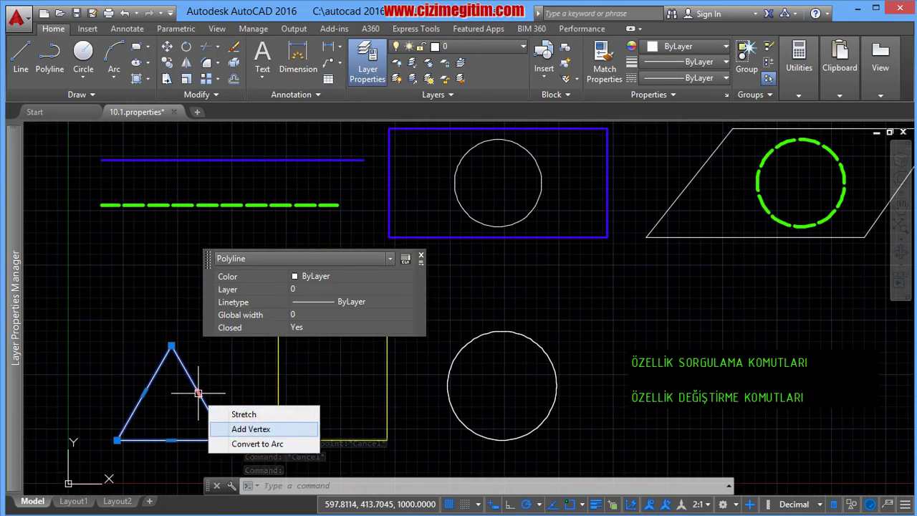
{"action": "key", "text": "ctrl"}
{"action": "key", "text": "ctrl"}
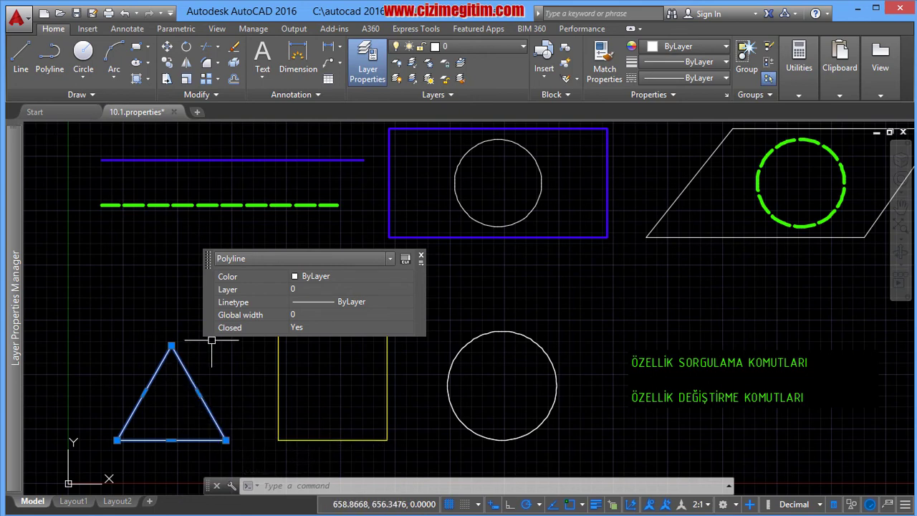
{"action": "left_click", "coordinate": [171, 345]}
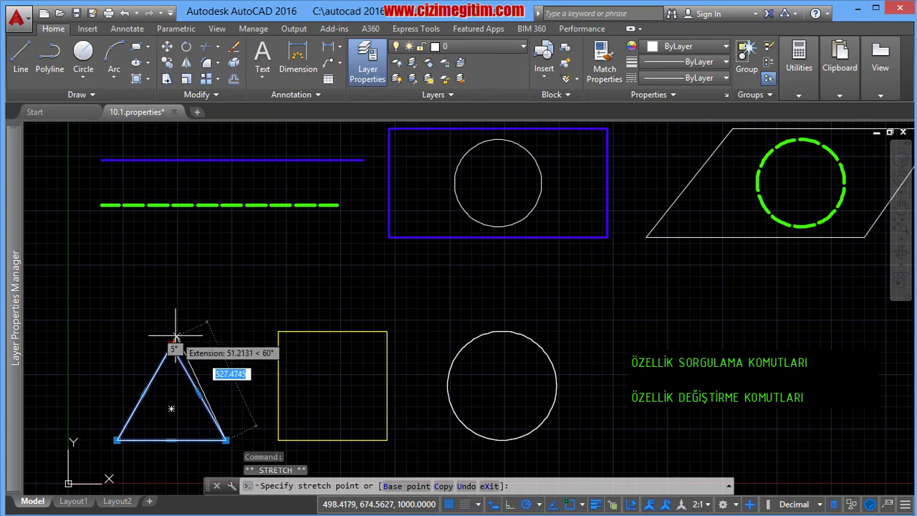
{"action": "key", "text": "Escape"}
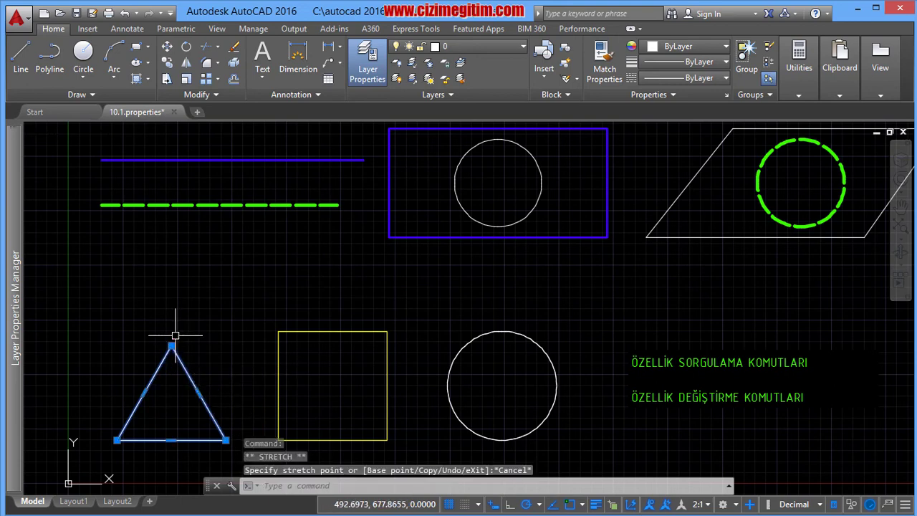